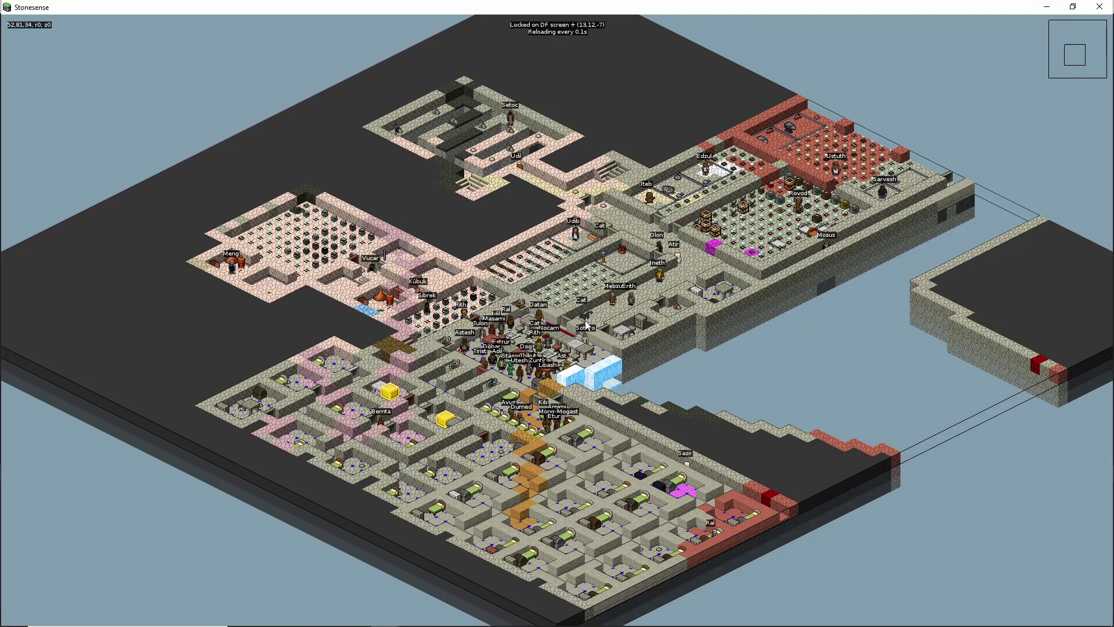
- Raise the view from the fortress floor to surface level 43 and look over the pasture, frozen ponds and perimeter wall
scroll(586, 325, "up", 4)
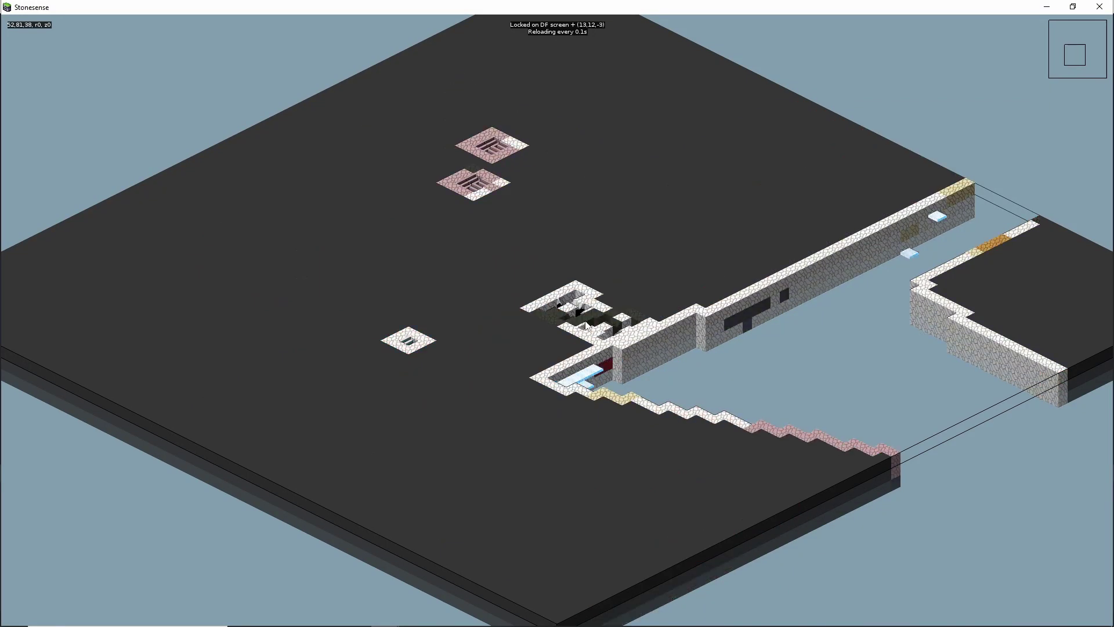
scroll(586, 324, "up", 5)
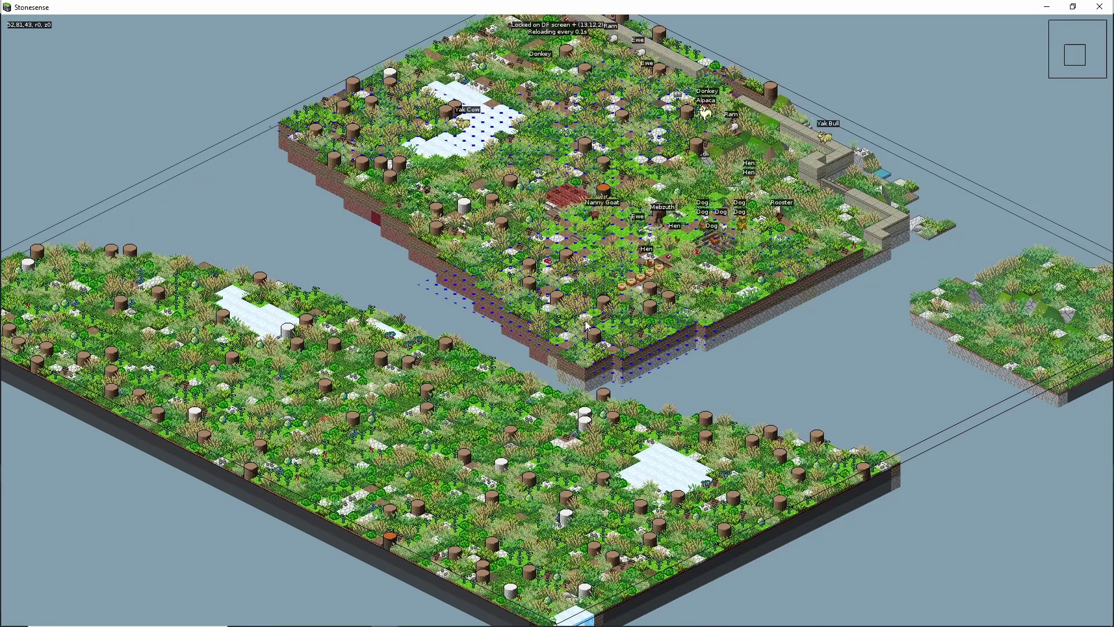
key("Up")
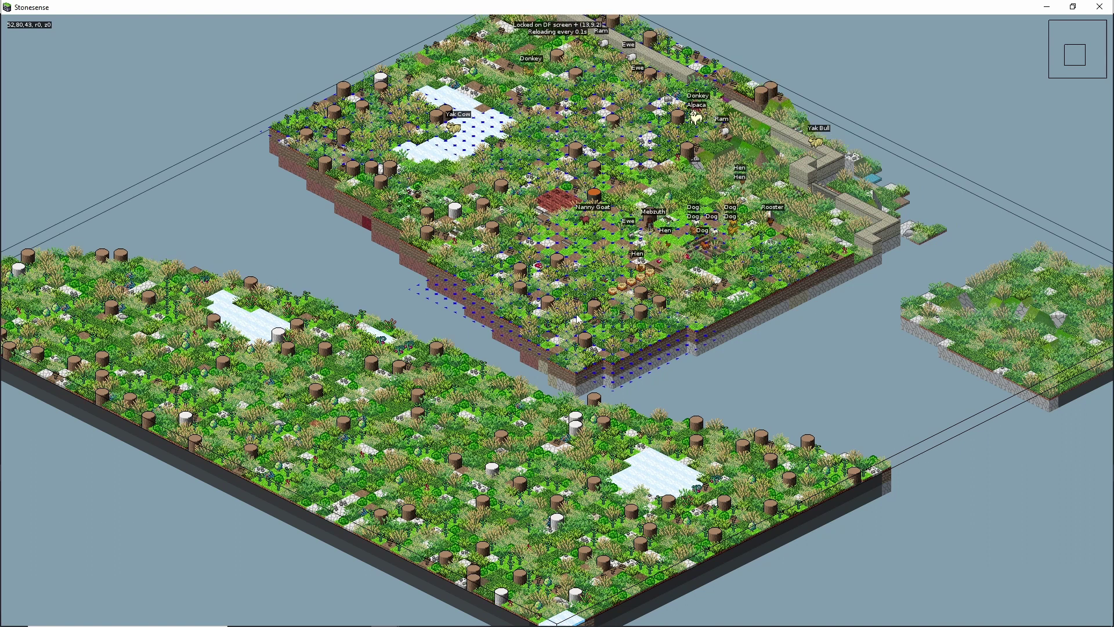
key("Down")
key("Down")
key("Down")
key("Down")
key("Down")
key("Down")
key("Down")
key("Down")
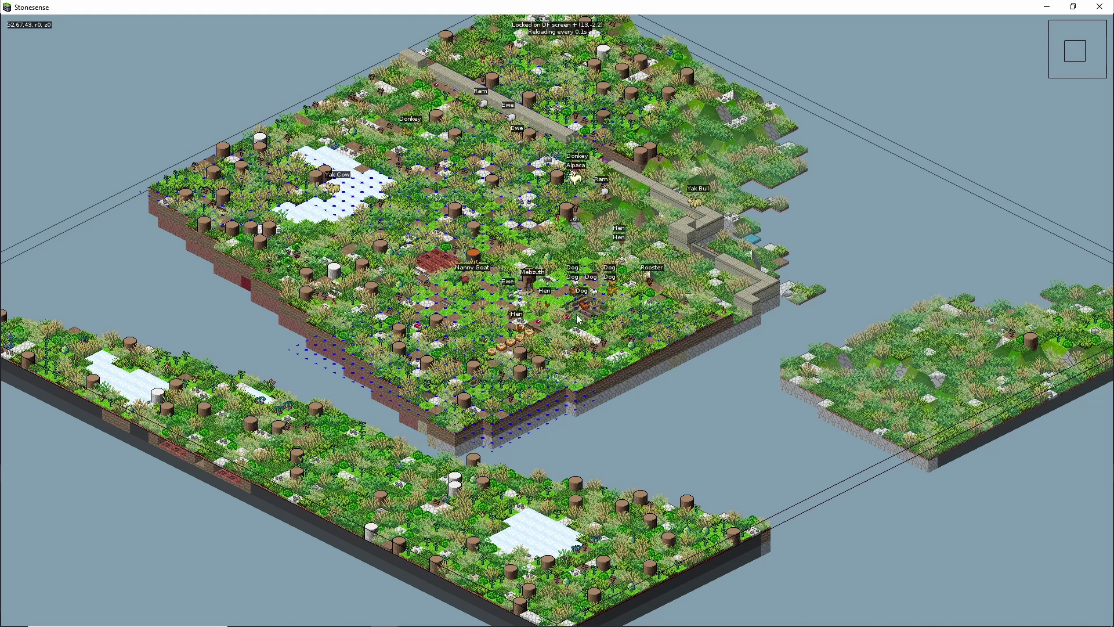
key("Left")
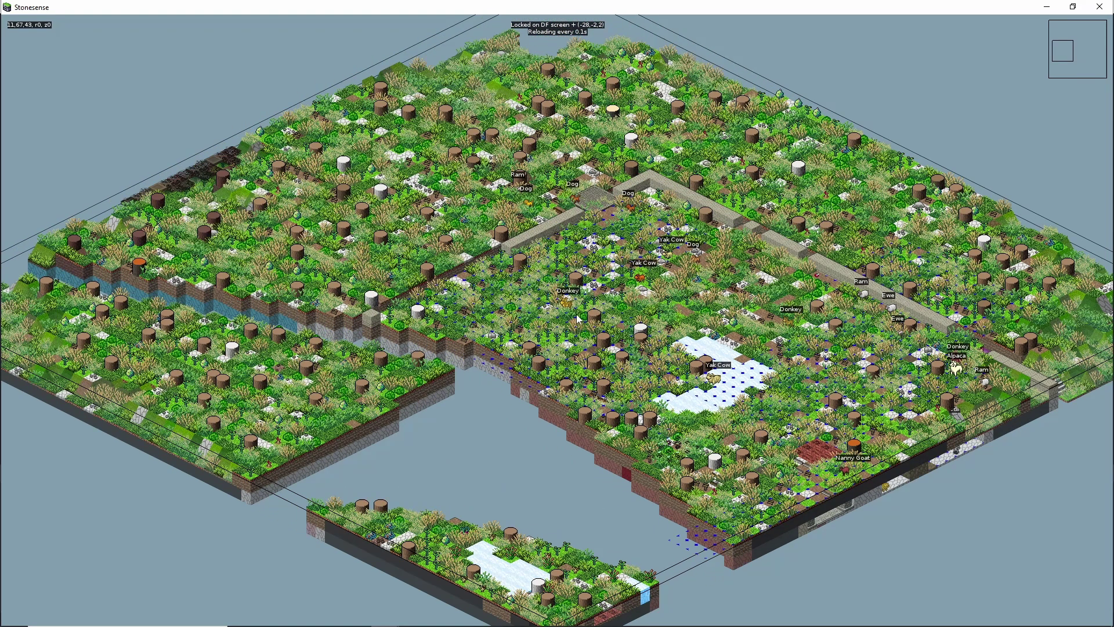
key("Right")
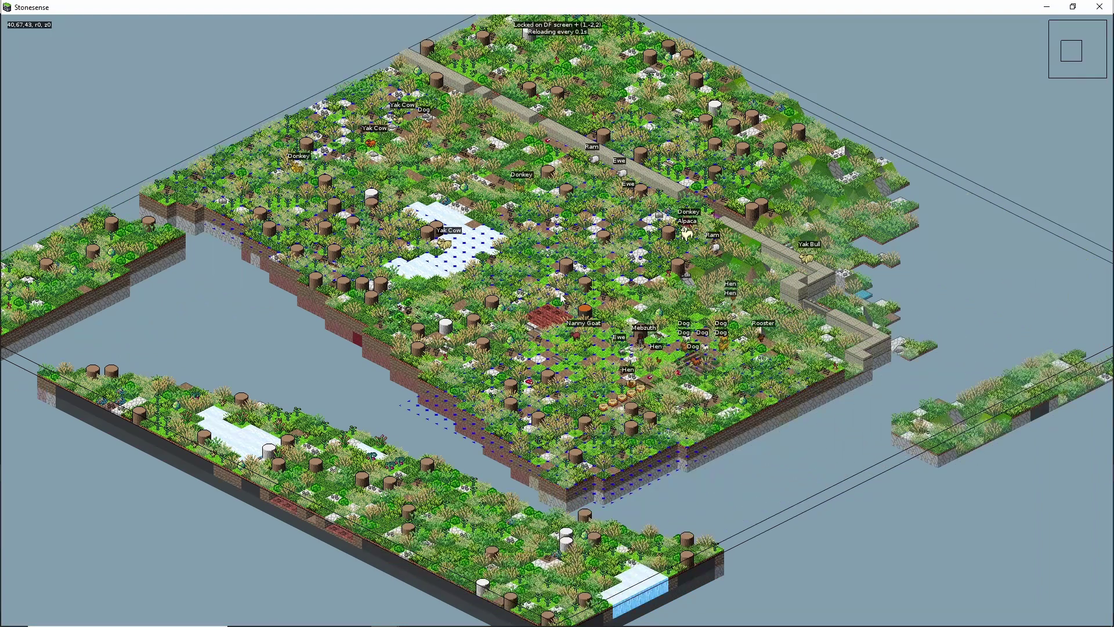
key("Up")
key("Left")
- Go down through the underground levels one at a time to the main fortress floor at level 34
key("Page_Down")
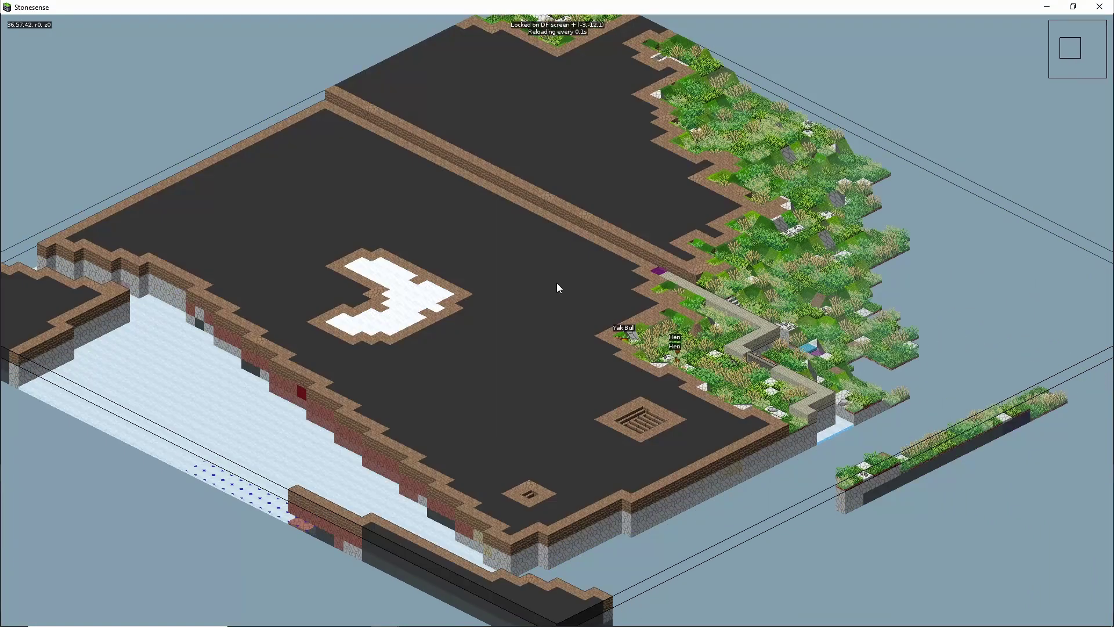
key("Page_Down")
key("Page_Down")
key("Page_Down")
key("Page_Down")
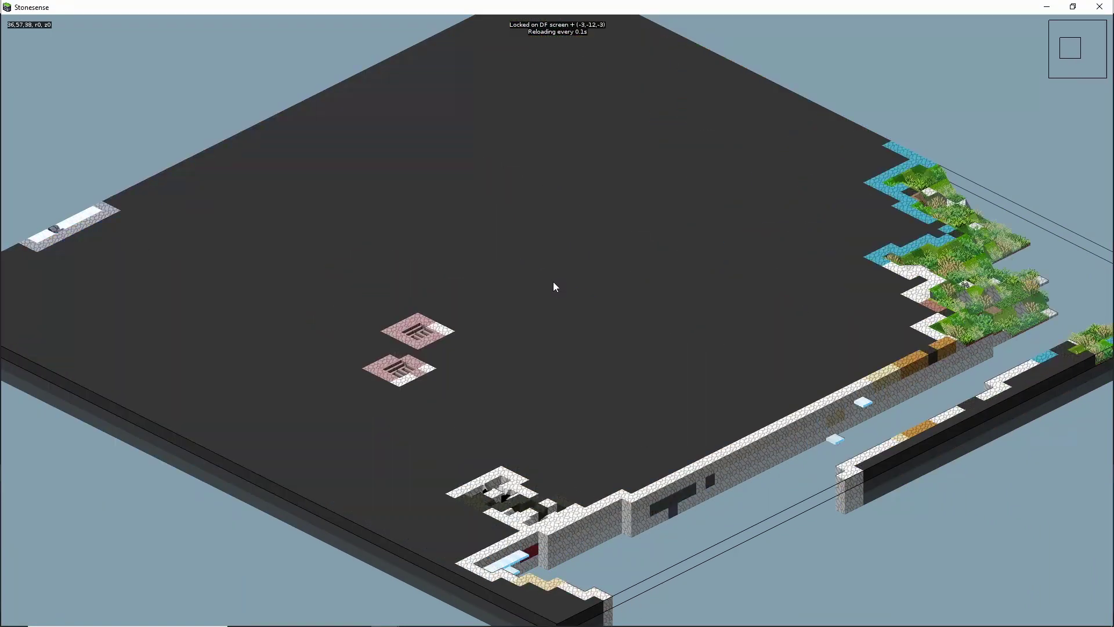
key("Page_Down")
key("Page_Down")
key("Page_Down")
key("Page_Down")
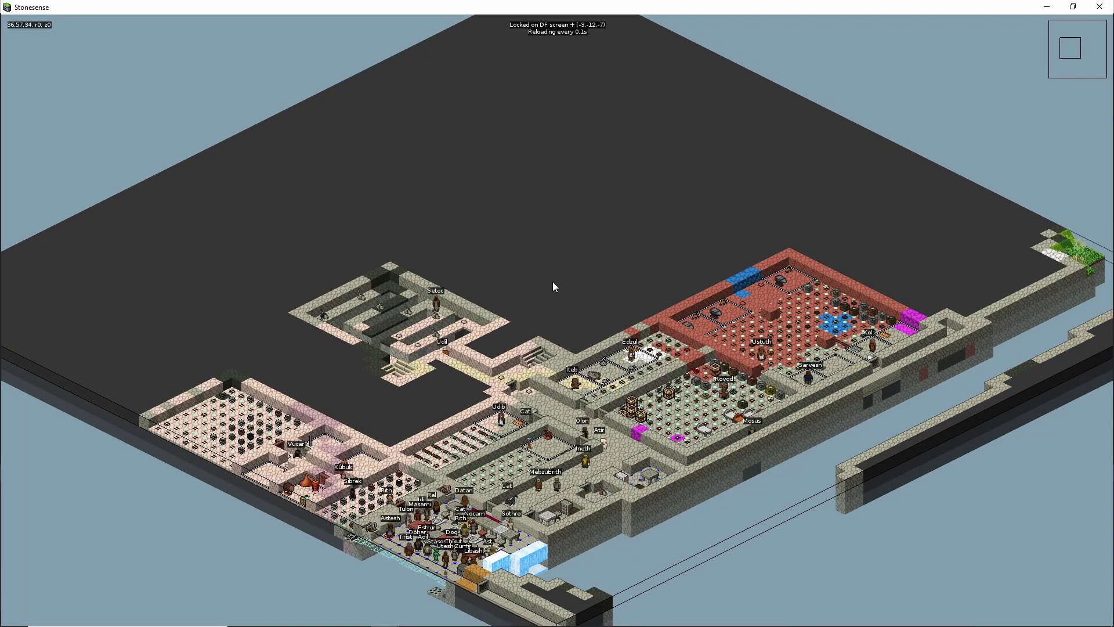
- Examine the western stockpiles, the workshops and the crowded hall on the main fortress floor
key("Left")
key("Left")
key("Left")
key("Left")
key("Left")
key("Down")
key("Down")
key("Down")
key("Down")
key("Down")
key("Down")
key("Down")
key("Down")
key("Down")
key("Down")
key("Down")
key("Down")
key("Down")
key("Down")
key("Down")
key("Down")
key("Down")
key("Down")
key("Down")
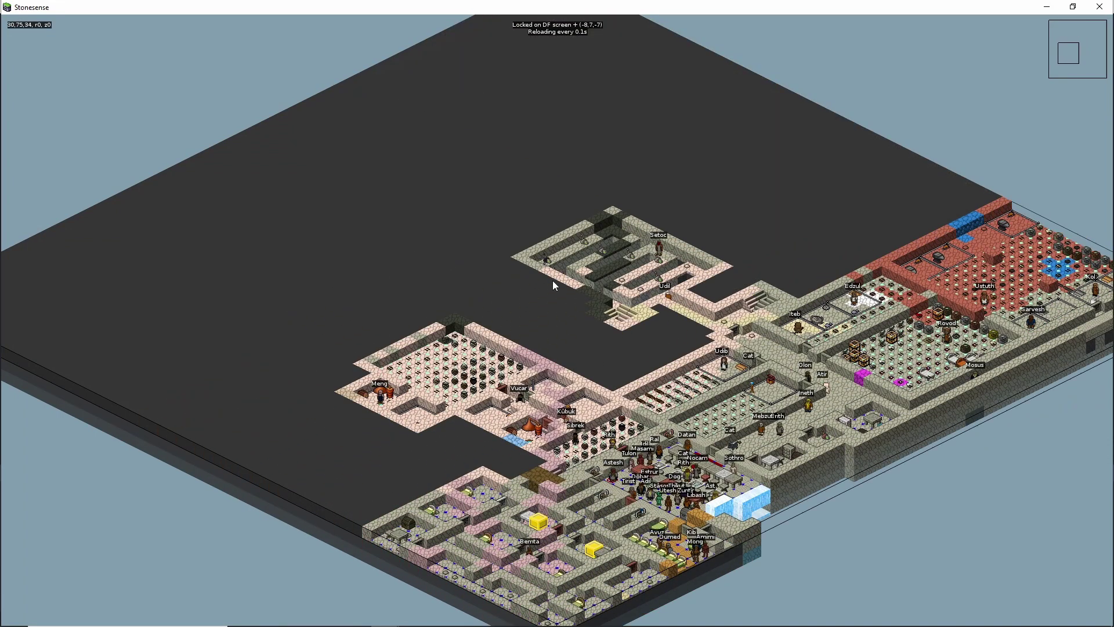
- Examine the full grid of furnished bedrooms southeast of the crowded hall
key("Right")
key("Right")
key("Right")
key("Right")
key("Right")
key("Right")
key("Right")
key("Right")
key("Right")
key("Right")
key("Right")
key("Right")
key("Right")
key("Right")
key("Right")
key("Right")
key("Right")
key("Right")
key("Right")
key("Right")
key("Down")
key("Down")
key("Right")
key("Right")
key("Right")
key("Right")
key("Right")
key("Right")
key("Right")
key("Right")
key("Right")
key("Right")
key("Right")
key("Right")
key("Right")
key("Right")
key("Right")
key("Right")
key("Right")
key("Down")
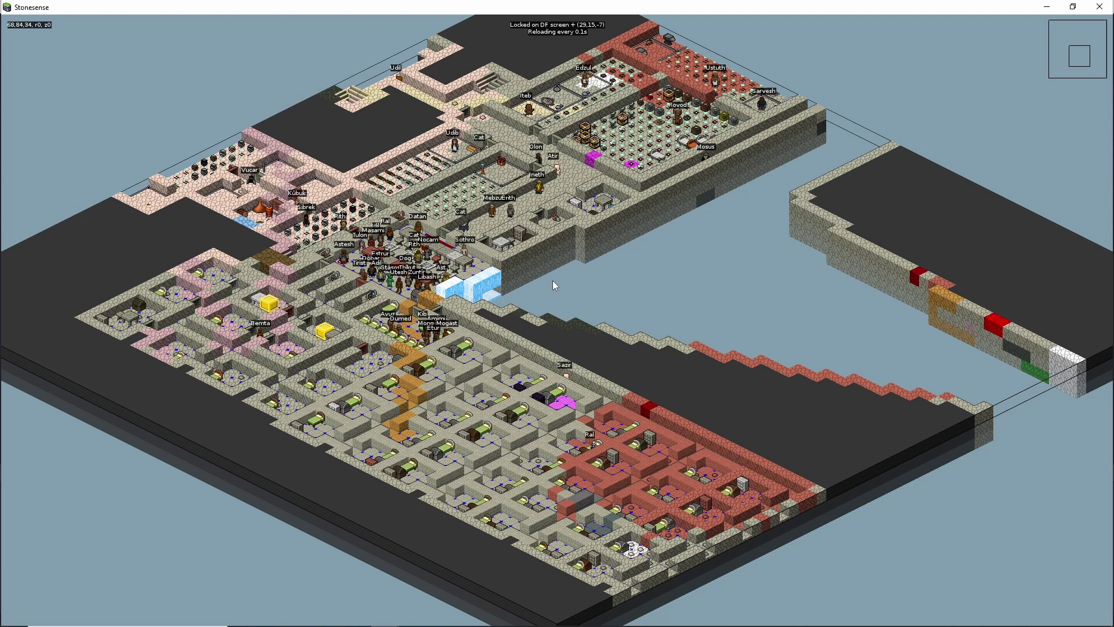
- Look over the northeastern stockpiles and workshops beside the ravine, and lower the view to level 33
key("Left")
key("Left")
key("Left")
key("Left")
key("Left")
key("Left")
key("Left")
key("Left")
key("Left")
key("Left")
key("Left")
key("Left")
key("Left")
key("Left")
key("Left")
key("Left")
key("Left")
key("Left")
key("Left")
key("Left")
key("Up")
key("Up")
key("Up")
key("Up")
key("Up")
key("Up")
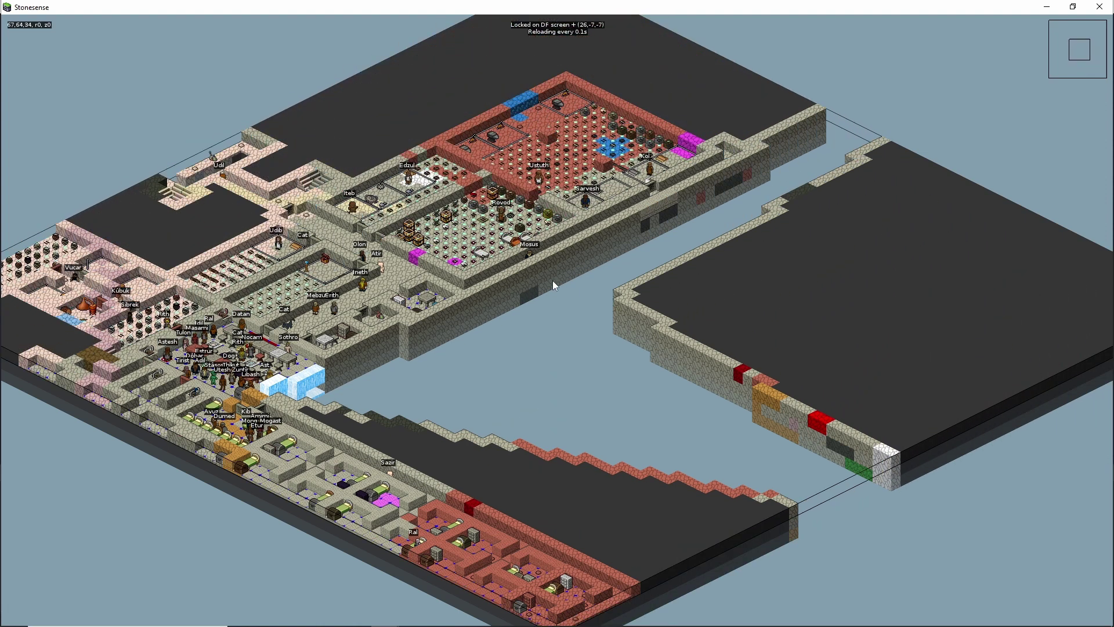
key("Page_Down")
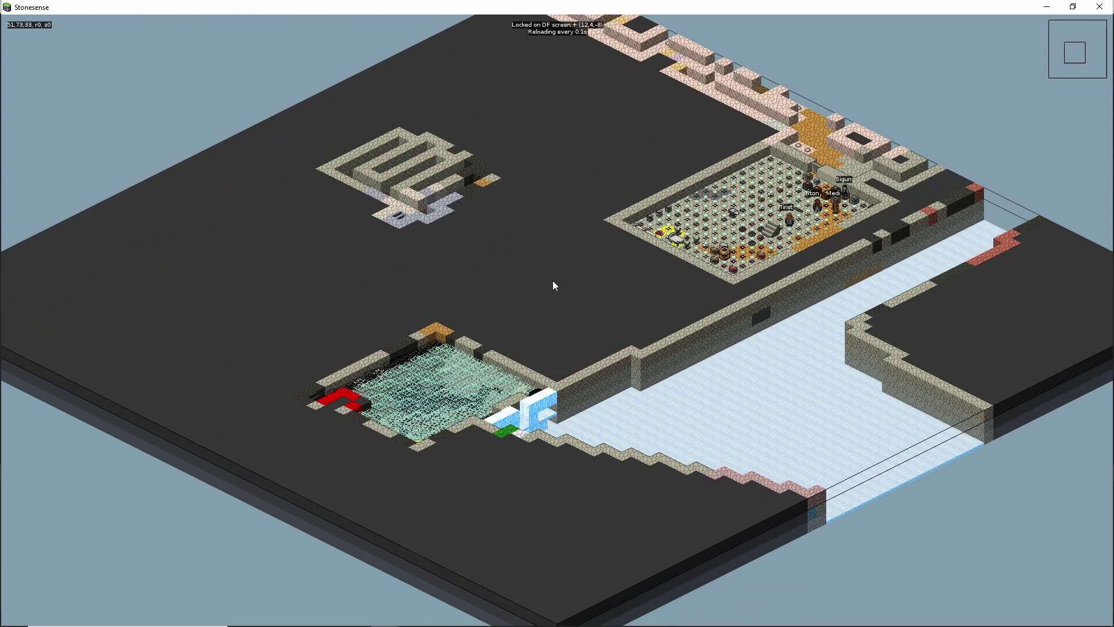
- Examine the grid of mined-out tunnels on level 33 north of the large stockpile room, beside the ravine
key("Up")
key("Up")
key("Up")
key("Up")
key("Up")
key("Up")
key("Up")
key("Up")
key("Up")
key("Up")
key("Up")
key("Up")
key("Up")
key("Up")
key("Up")
key("Up")
key("Up")
key("Up")
key("Up")
key("Up")
key("Left")
key("Left")
key("Left")
key("Left")
key("Left")
key("Left")
key("Left")
key("Left")
key("Left")
key("Left")
key("Left")
key("Left")
key("Left")
key("Left")
key("Left")
key("Left")
key("Left")
key("Left")
key("Left")
key("Left")
key("Up")
key("Up")
key("Up")
key("Up")
key("Up")
key("Up")
key("Up")
key("Up")
key("Up")
key("Up")
key("Up")
key("Up")
key("Up")
key("Up")
key("Up")
key("Up")
key("Up")
key("Up")
key("Up")
key("Up")
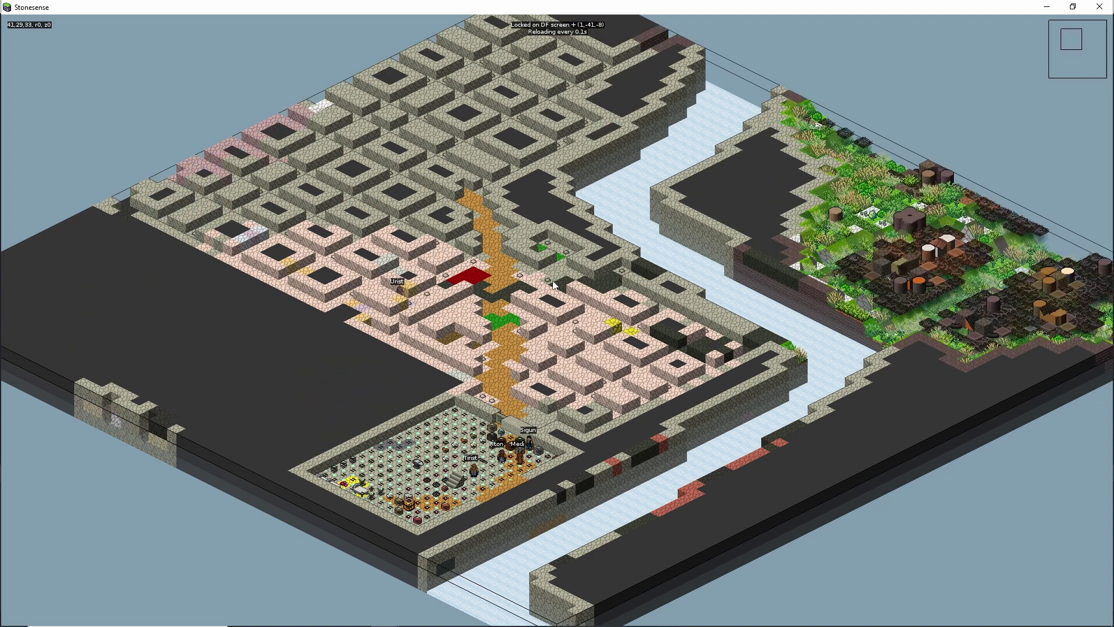
- Examine the western end of the mined-out tunnel grid on level 33
key("Down")
key("Down")
key("Down")
key("Down")
key("Down")
key("Down")
key("Down")
key("Down")
key("Down")
key("Down")
key("Down")
key("Down")
key("Down")
key("Down")
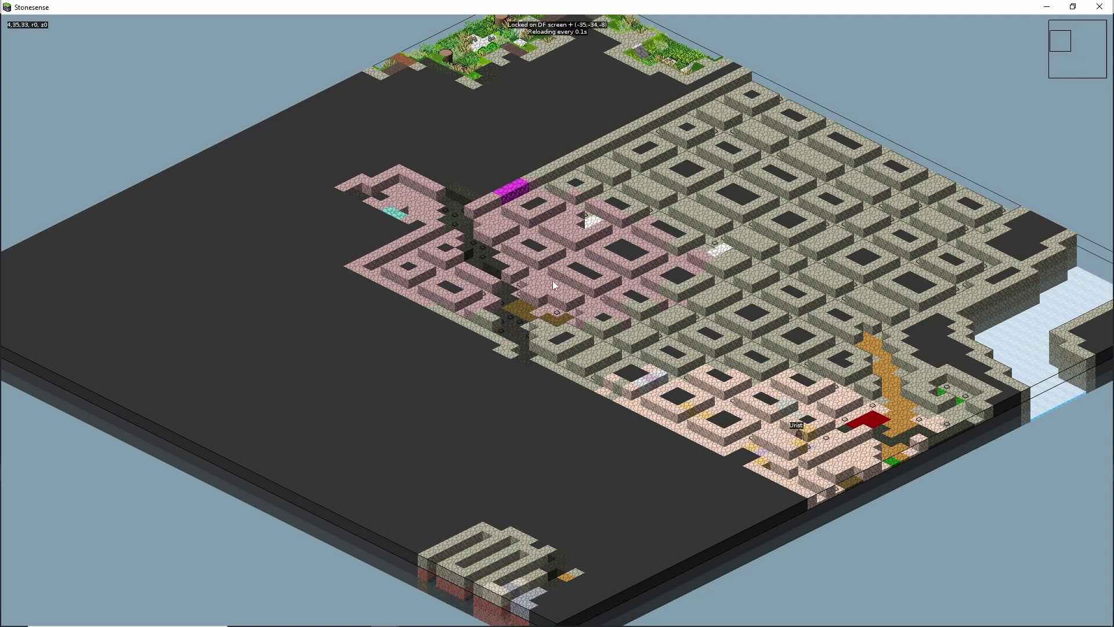
- Go down through the deeper levels beneath the western tunnels to level 15
key("Page_Down")
key("Page_Down")
key("Page_Down")
key("Page_Down")
key("Page_Down")
key("Page_Down")
key("Down")
key("Down")
key("Down")
key("Down")
key("Down")
key("Down")
key("Down")
key("Down")
key("Down")
key("Down")
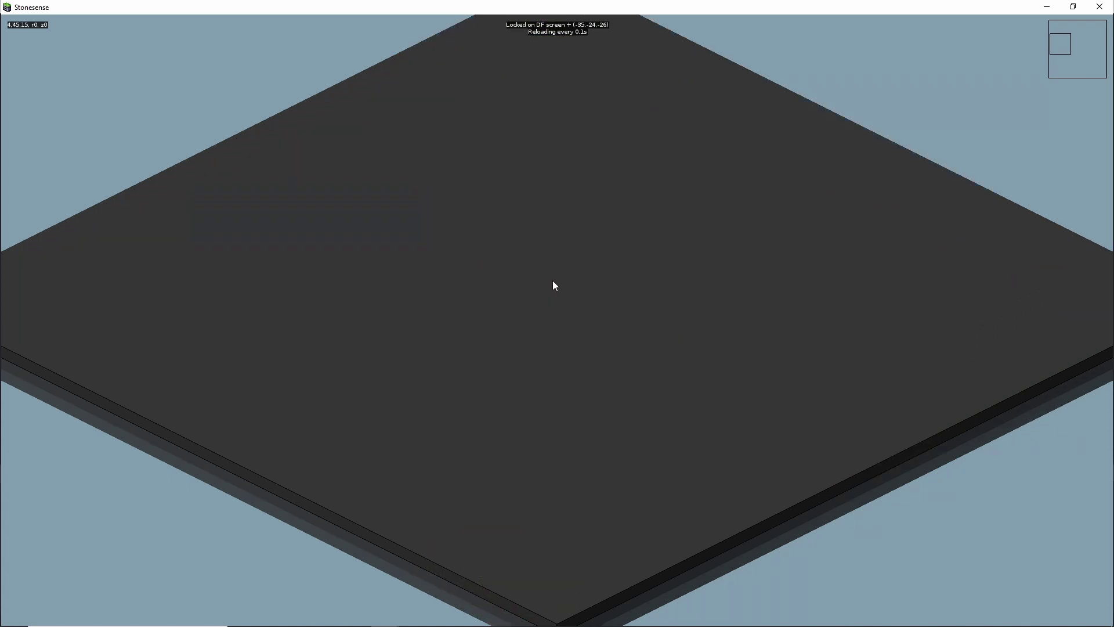
- Check the deep rock for further diggings, and bring the view up to the southwestern area of level 36
key("Page_Down")
key("Page_Down")
key("Page_Down")
key("Right")
key("Right")
key("Right")
key("Right")
key("Right")
key("Right")
key("Right")
key("Right")
key("Right")
key("Right")
key("Right")
key("Right")
key("Right")
key("Down")
key("Down")
key("Down")
key("Down")
key("Down")
key("Down")
key("Down")
key("Down")
key("Down")
key("Down")
key("Down")
key("Down")
key("Down")
key("Down")
key("Down")
key("Down")
key("Down")
key("Down")
key("Down")
key("Down")
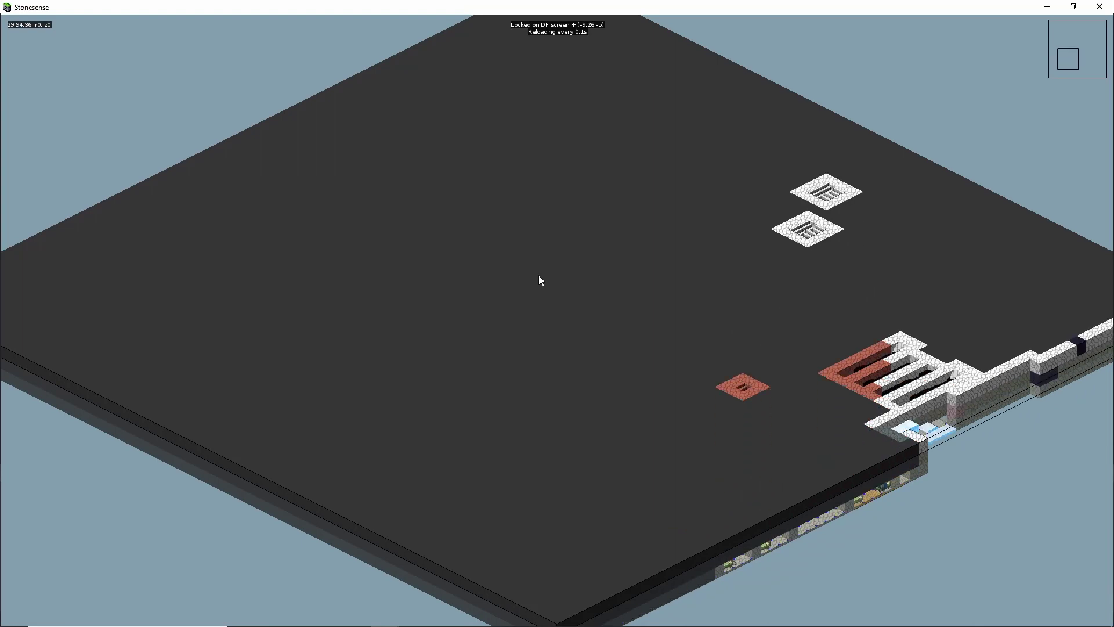
- Return to the main fortress floor at level 34, with the crowded hall and the bedroom grid in view
key("Right")
key("Right")
key("Right")
key("Right")
key("Right")
key("Right")
key("Right")
key("Right")
key("Right")
key("Right")
key("Right")
key("Right")
key("Right")
key("Right")
key("Right")
key("Right")
key("Right")
key("Right")
key("Right")
key("Right")
key("Page_Down")
key("Page_Down")
key("Down")
key("Down")
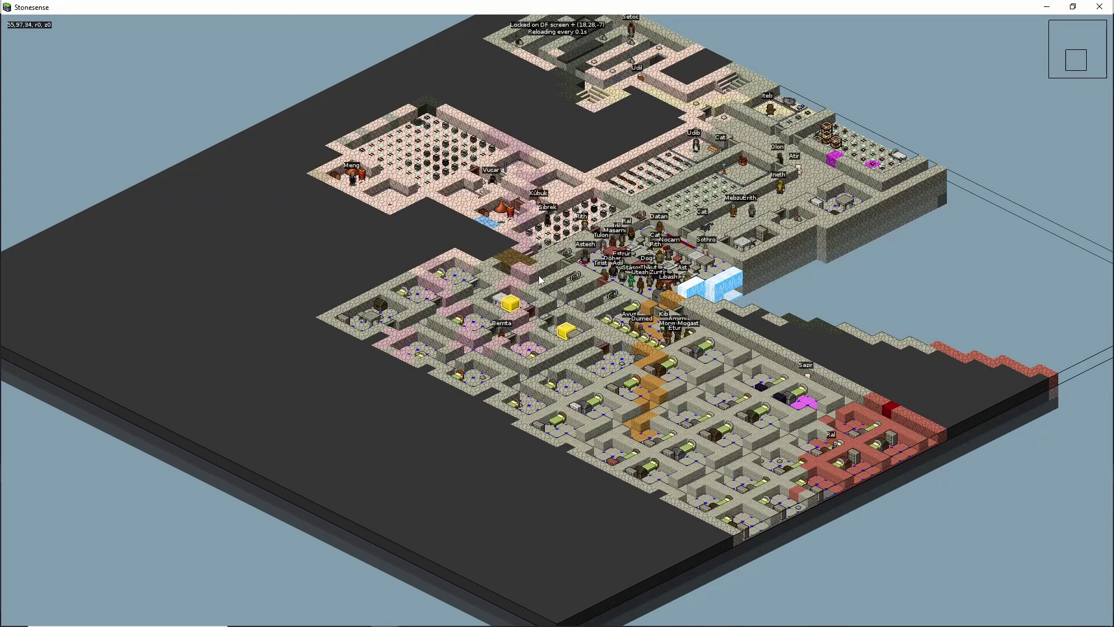
- Examine the northeastern part of level 34, including the large stockpile rooms and the outer fortress wall
key("Up")
key("Up")
key("Up")
key("Up")
key("Up")
key("Up")
key("Up")
key("Up")
key("Up")
key("Up")
key("Up")
key("Up")
key("Up")
key("Up")
key("Up")
key("Up")
key("Up")
key("Up")
key("Up")
key("Up")
key("Right")
key("Right")
key("Right")
key("Right")
key("Right")
key("Right")
key("Right")
key("Right")
key("Right")
key("Right")
key("Right")
key("Right")
key("Right")
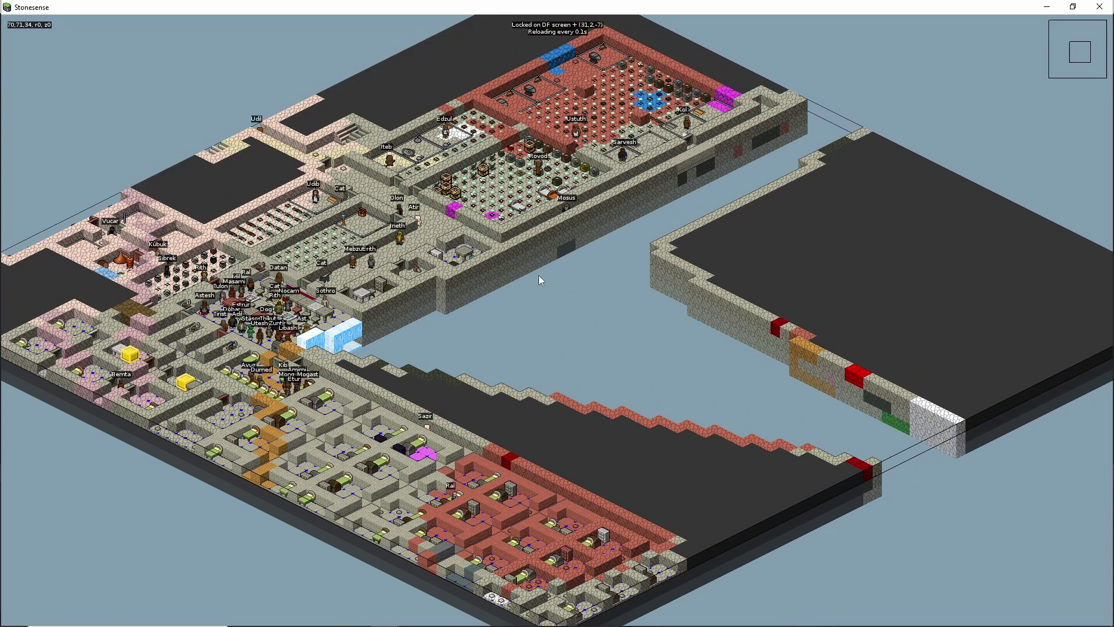
- Bring the view of level 34 back over the crowded central hall and the bedroom grid
key("Left")
key("Left")
key("Left")
key("Left")
key("Left")
key("Left")
key("Left")
key("Left")
key("Left")
key("Left")
key("Left")
key("Down")
key("Down")
key("Down")
key("Down")
key("Down")
key("Down")
key("Down")
key("Down")
key("Down")
key("Down")
key("Down")
key("Down")
key("Down")
key("Down")
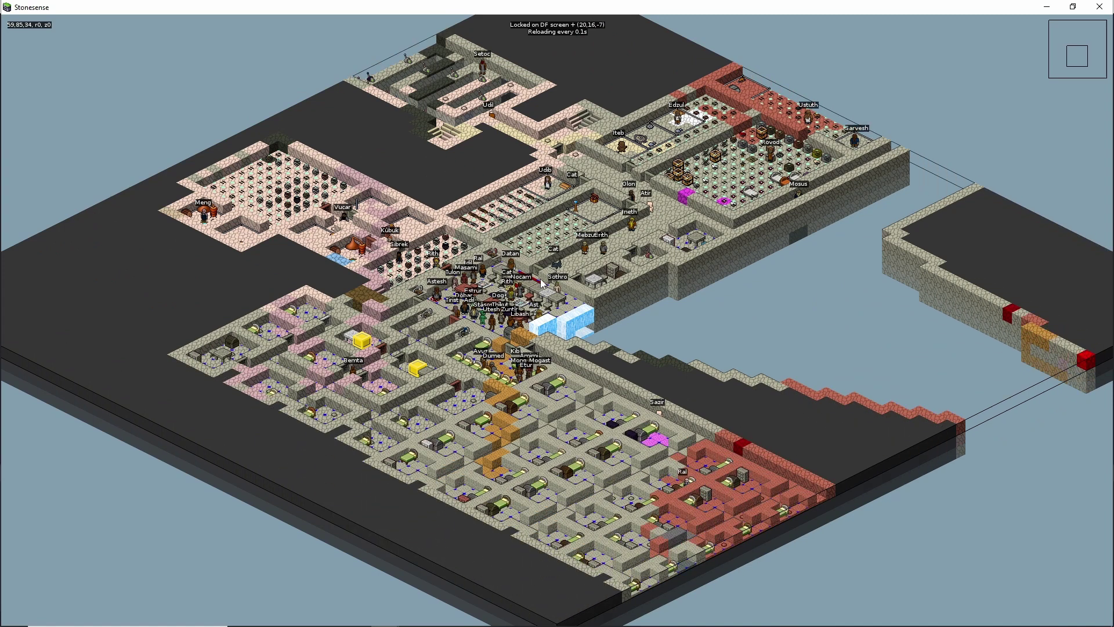
- Switch to Chrome with the DFHack 50.05-alpha1 release page on GitHub and highlight its web address
key("alt+Tab")
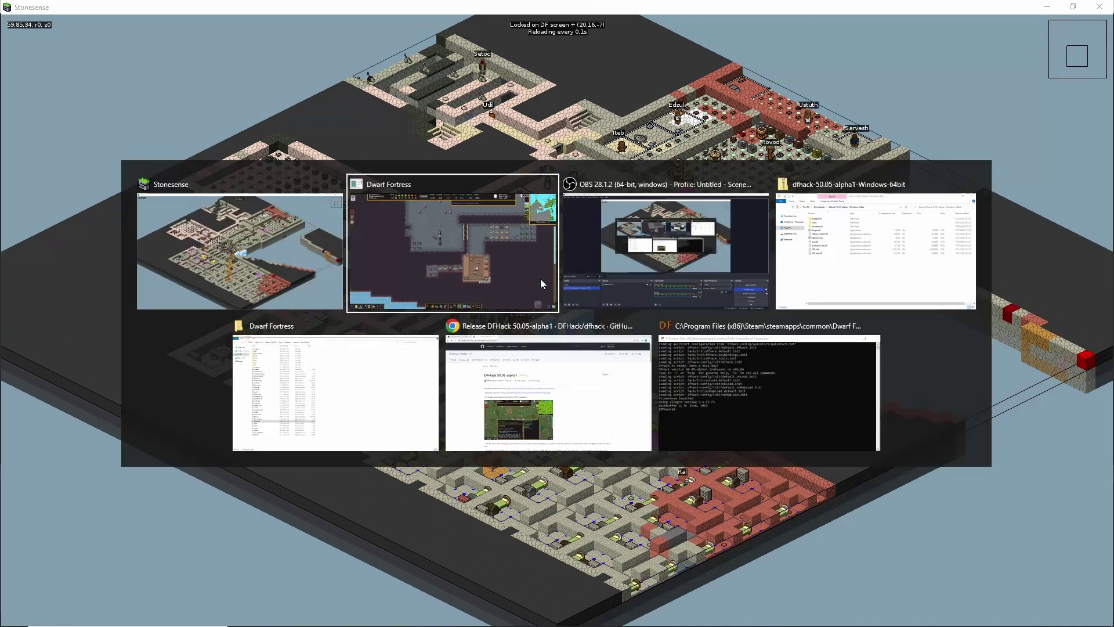
key("alt+Tab")
key("alt+Tab")
key("alt+Tab")
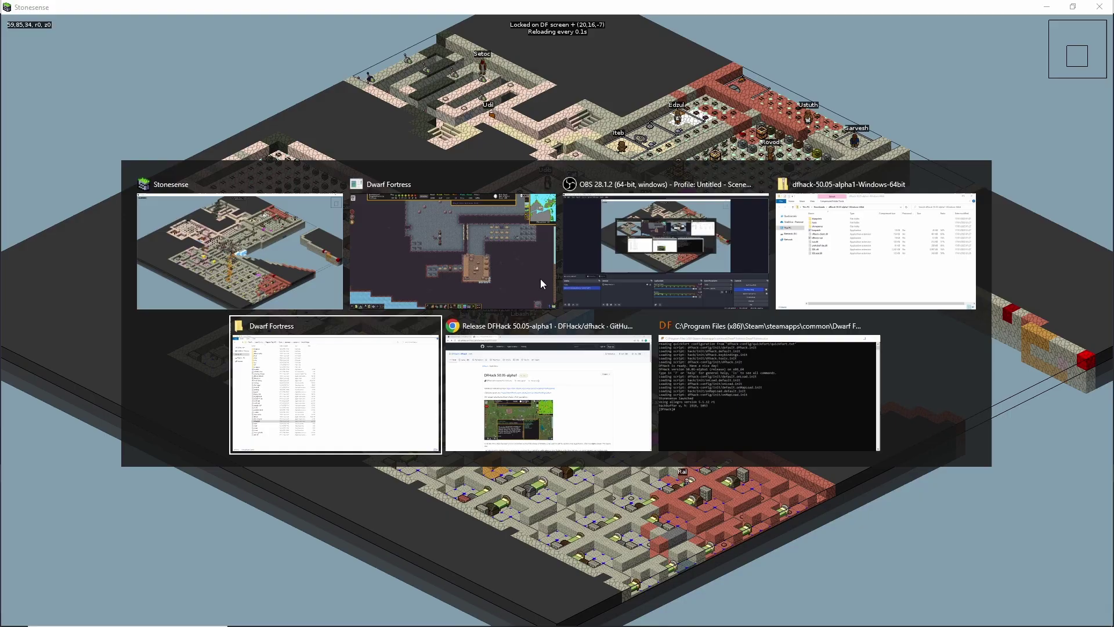
key("alt+Tab")
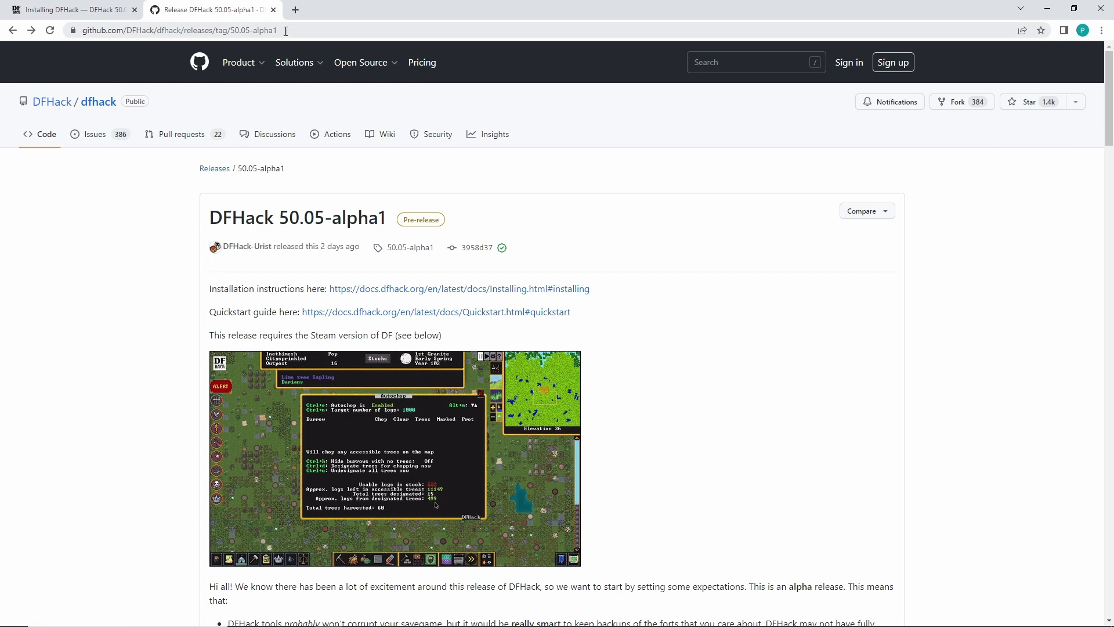
left_click_drag(286, 31, 81, 32)
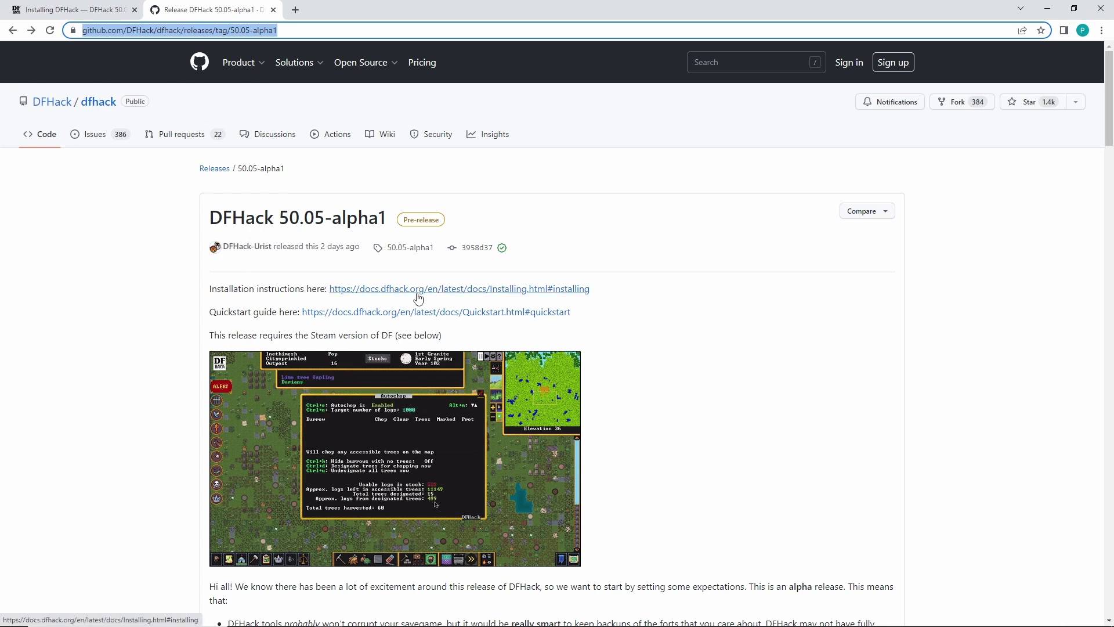
- Review the Installing DFHack documentation page, from the requirements down to the download instructions
left_click(137, 8)
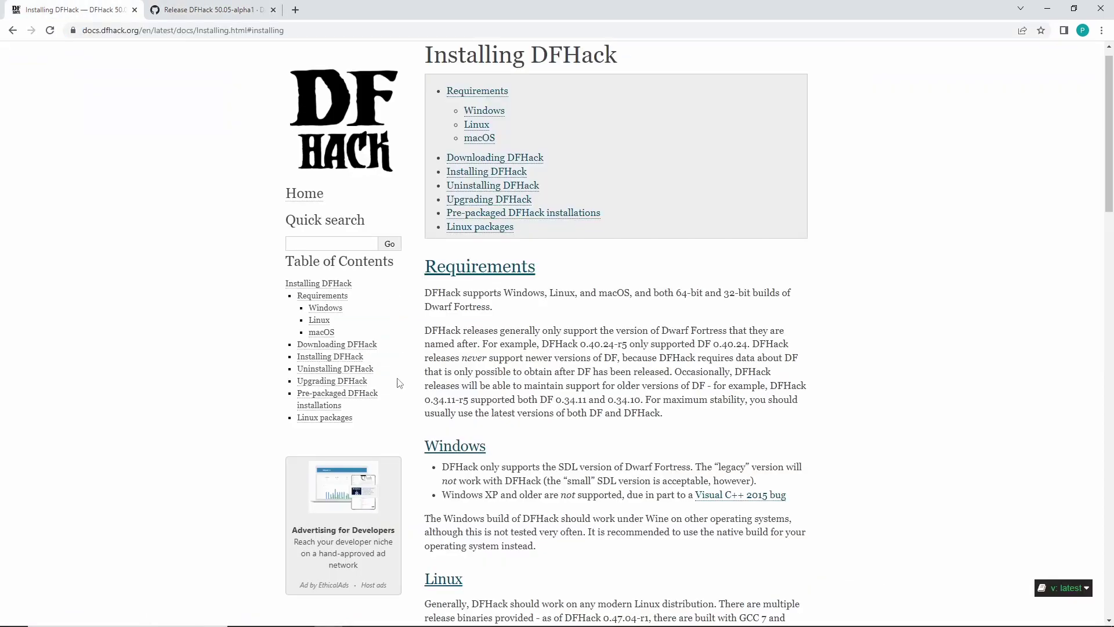
scroll(430, 419, "down", 2)
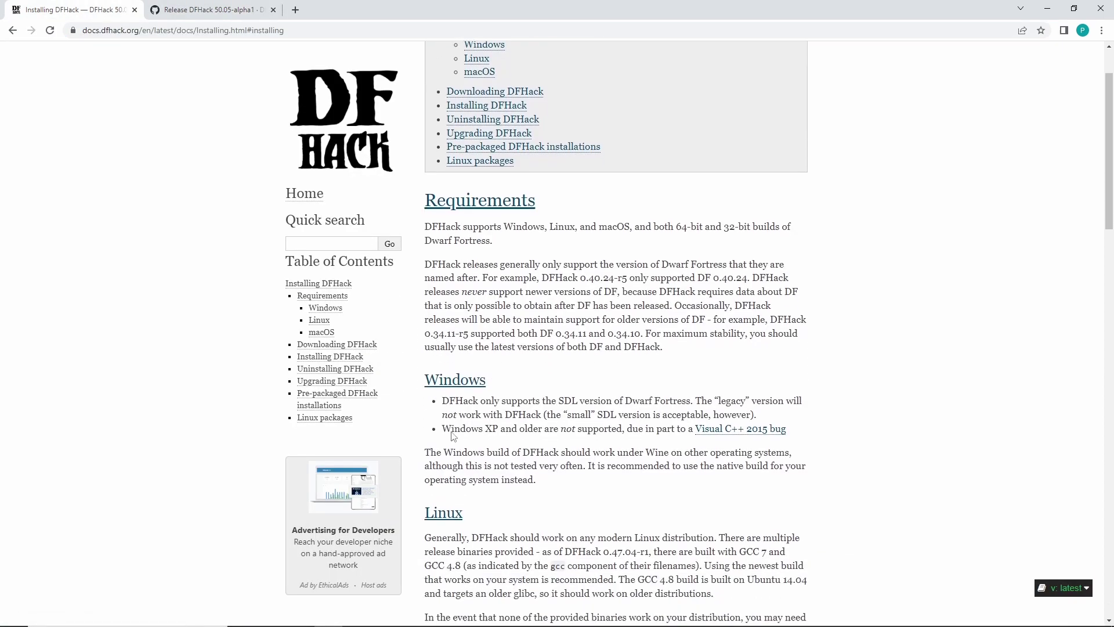
scroll(474, 364, "down", 7)
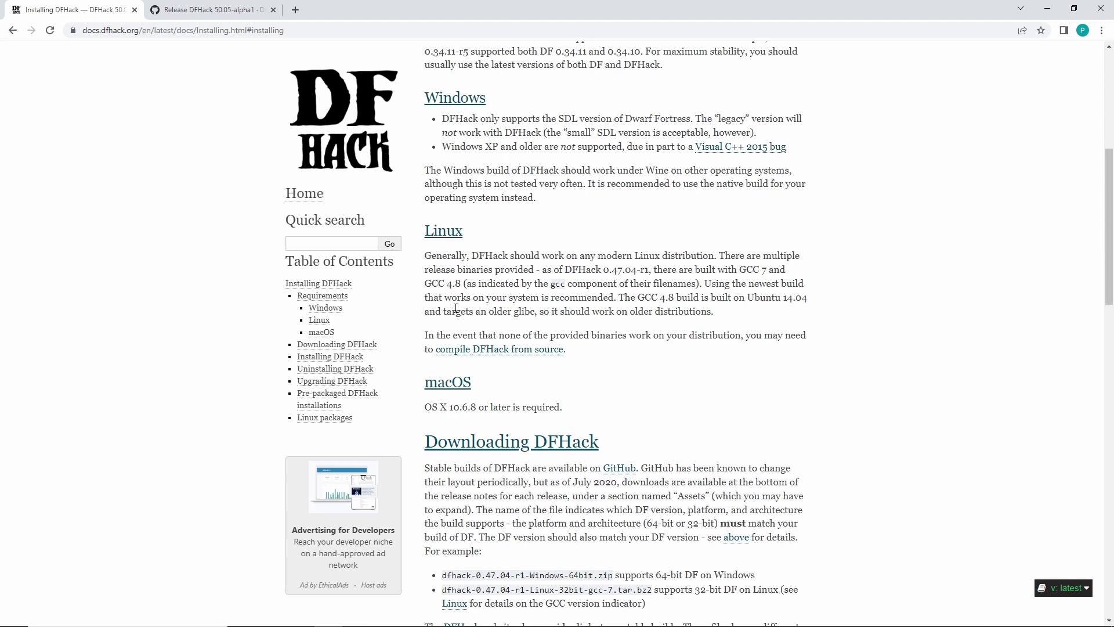
scroll(480, 317, "down", 3)
scroll(479, 317, "up", 8)
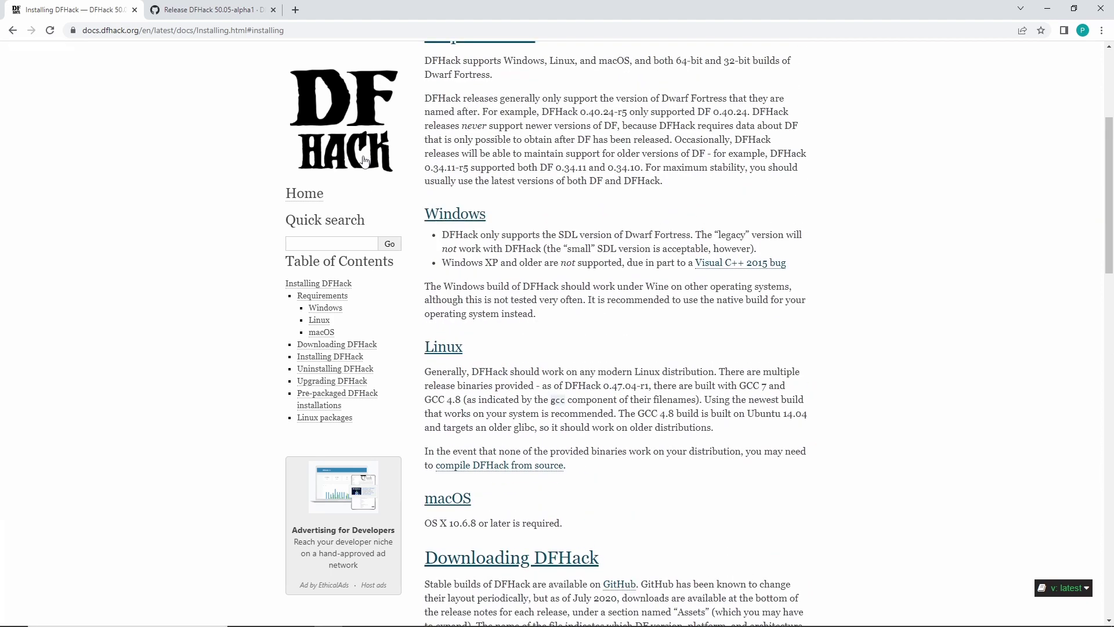
- Go back to the DFHack 50.05-alpha1 release page and look through the release notes down to the Assets downloads
left_click(199, 7)
scroll(335, 206, "down", 4)
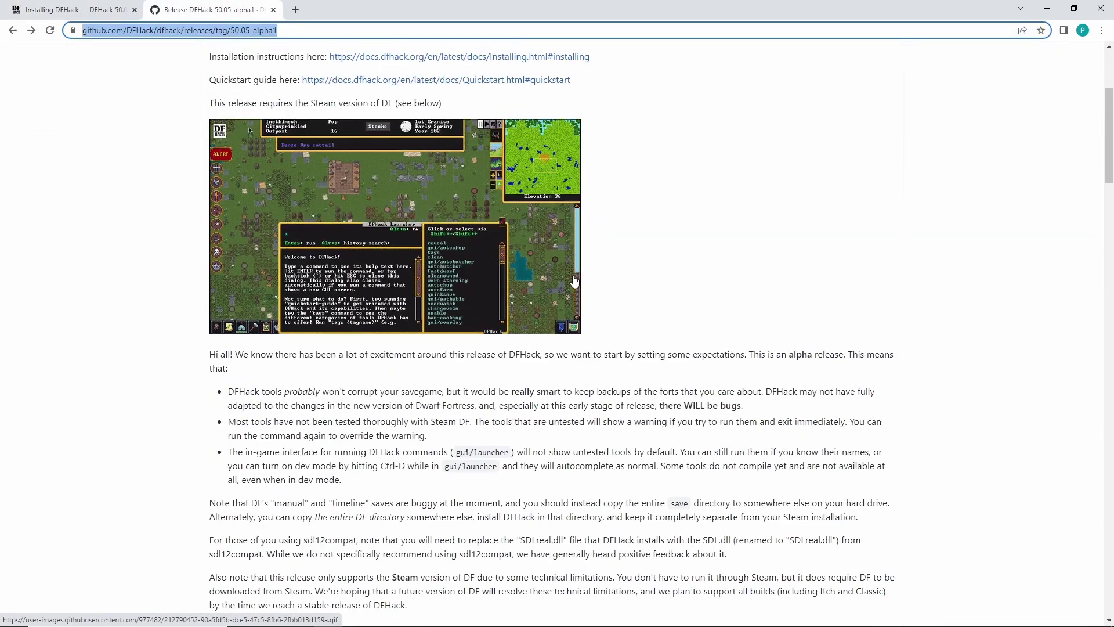
scroll(386, 216, "up", 4)
scroll(531, 363, "down", 20)
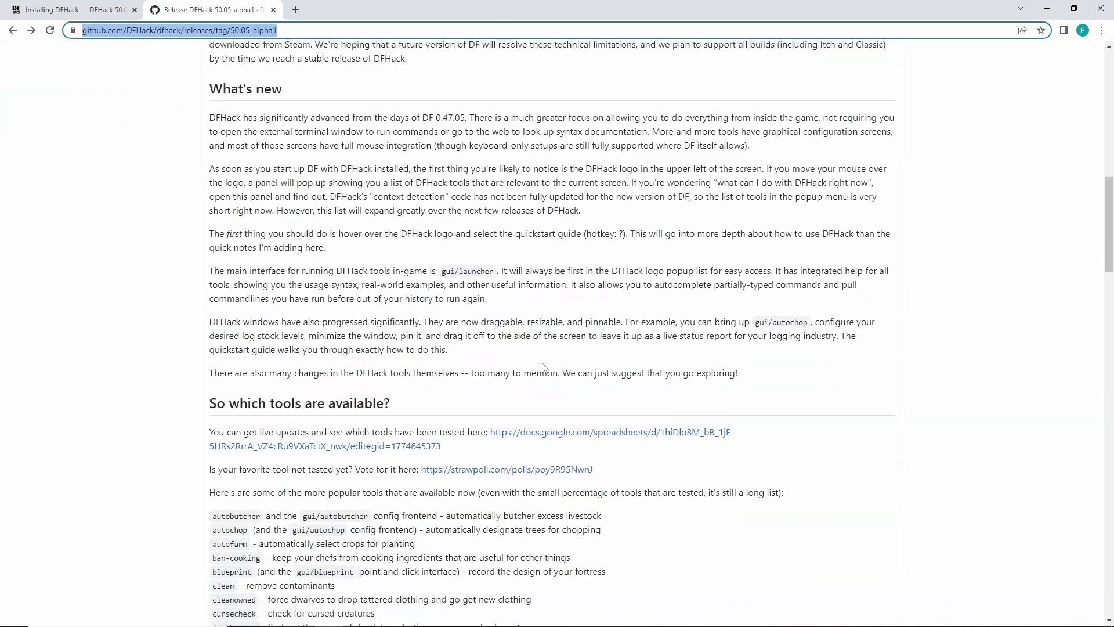
scroll(531, 363, "down", 8)
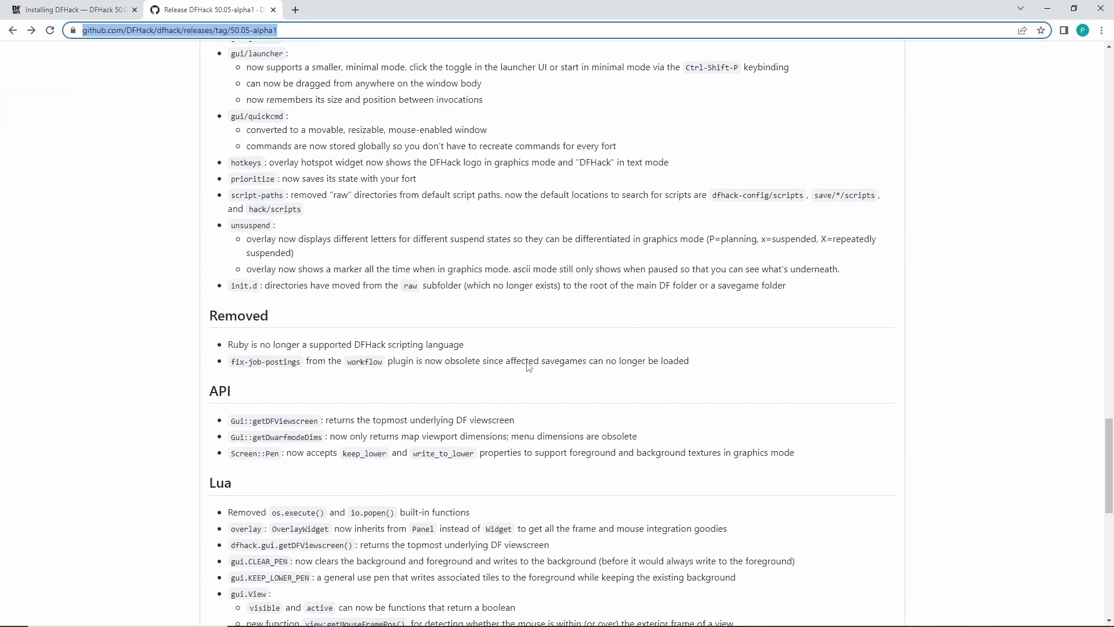
scroll(528, 365, "down", 10)
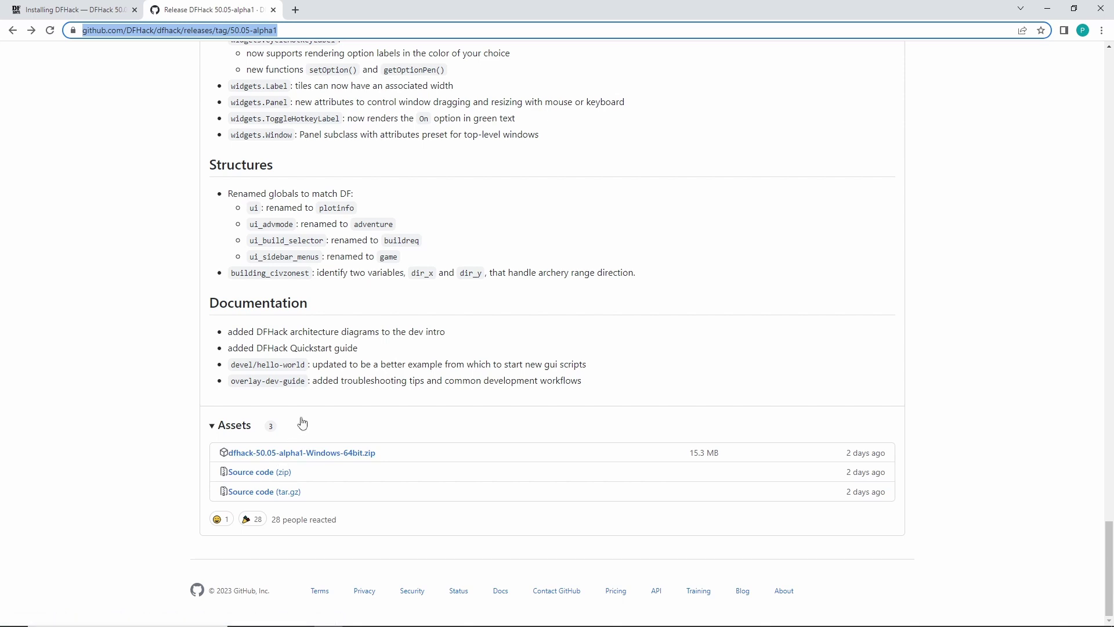
- Show the dfhack-50.05-alpha1-Windows-64bit archive over the Dwarf Fortress install folder and select everything in the archive
key("alt+Tab")
key("alt+Tab")
key("alt+Tab")
key("alt+Tab")
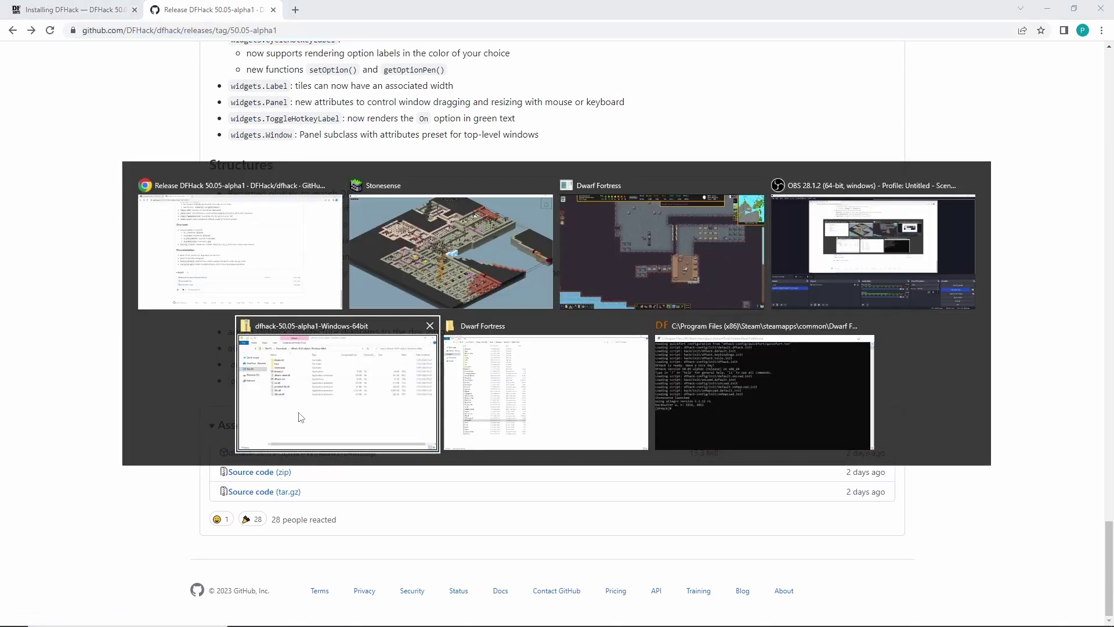
key("alt+Tab")
key("alt+Tab")
key("alt+Tab")
key("alt+Tab")
key("alt+Tab")
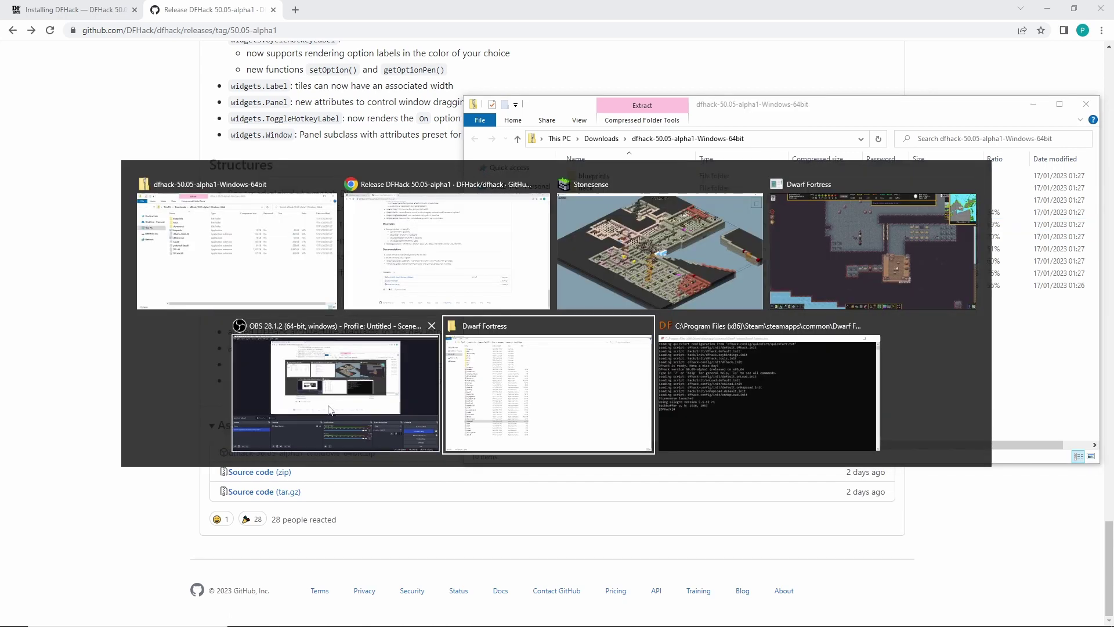
key("alt+Tab")
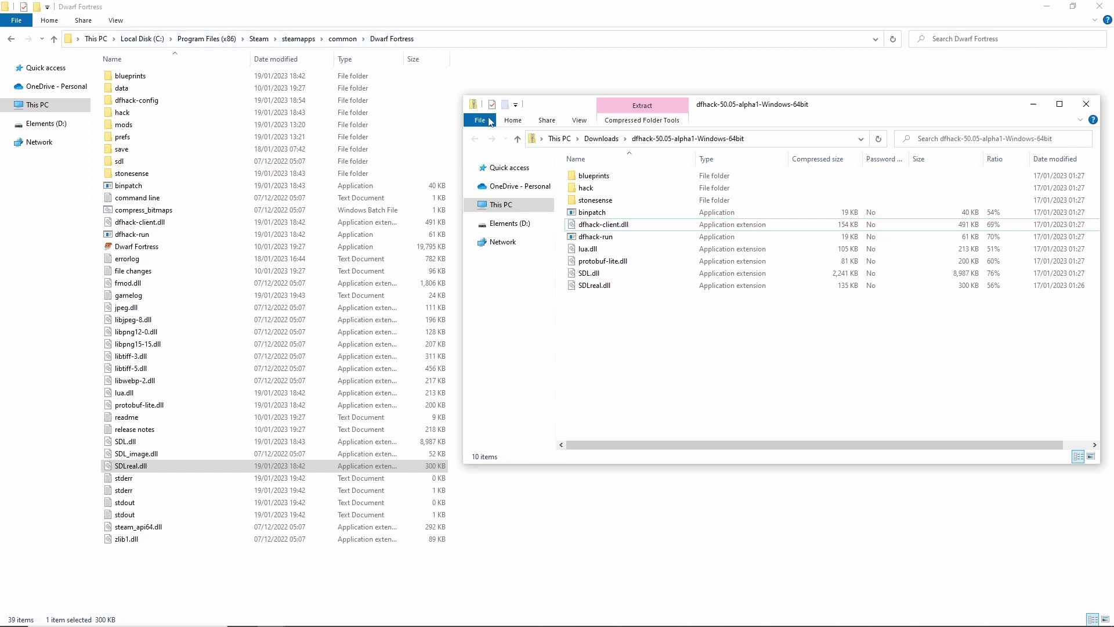
left_click(592, 177)
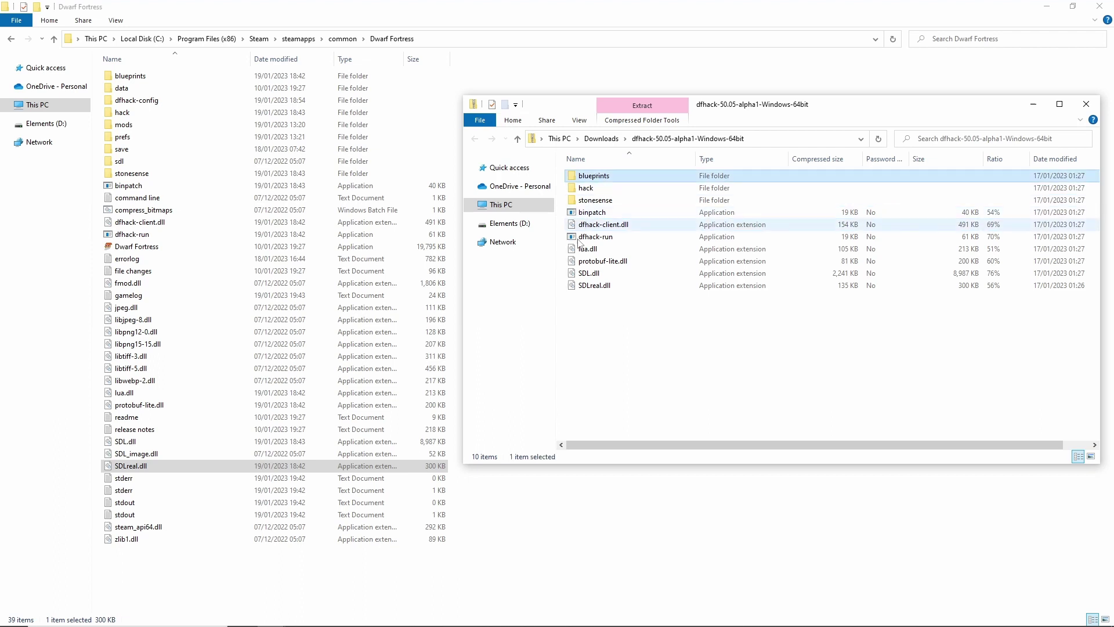
left_click(601, 286, "shift")
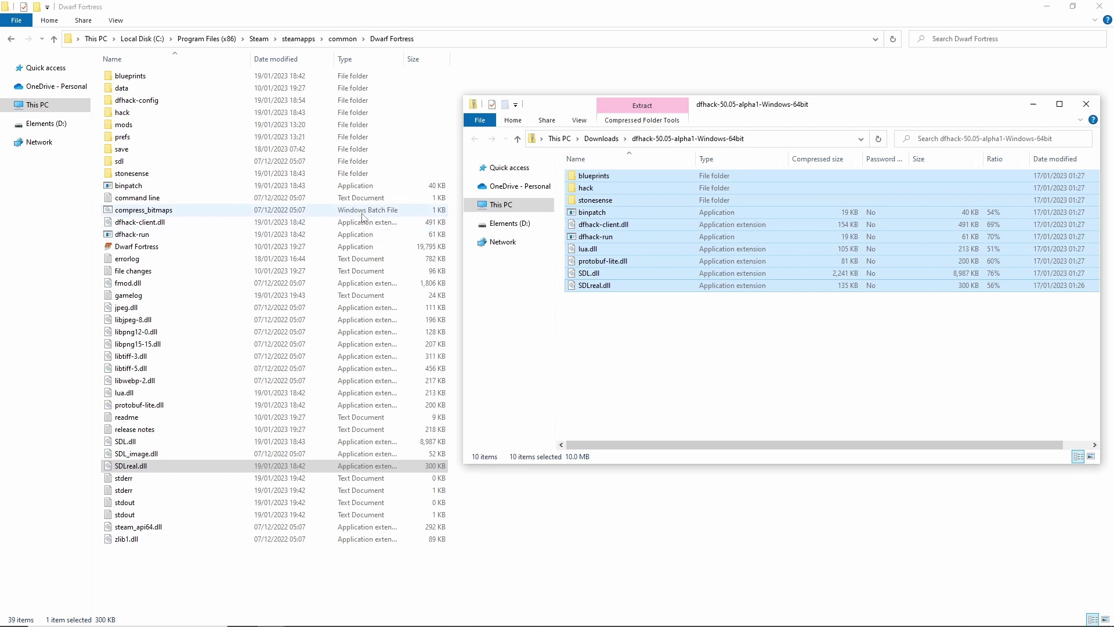
- Switch to the Dwarf Fortress game and open DFHack's gui/launcher in minimal mode
key("alt+Tab")
key("alt+Tab")
key("alt+Tab")
key("alt+Tab")
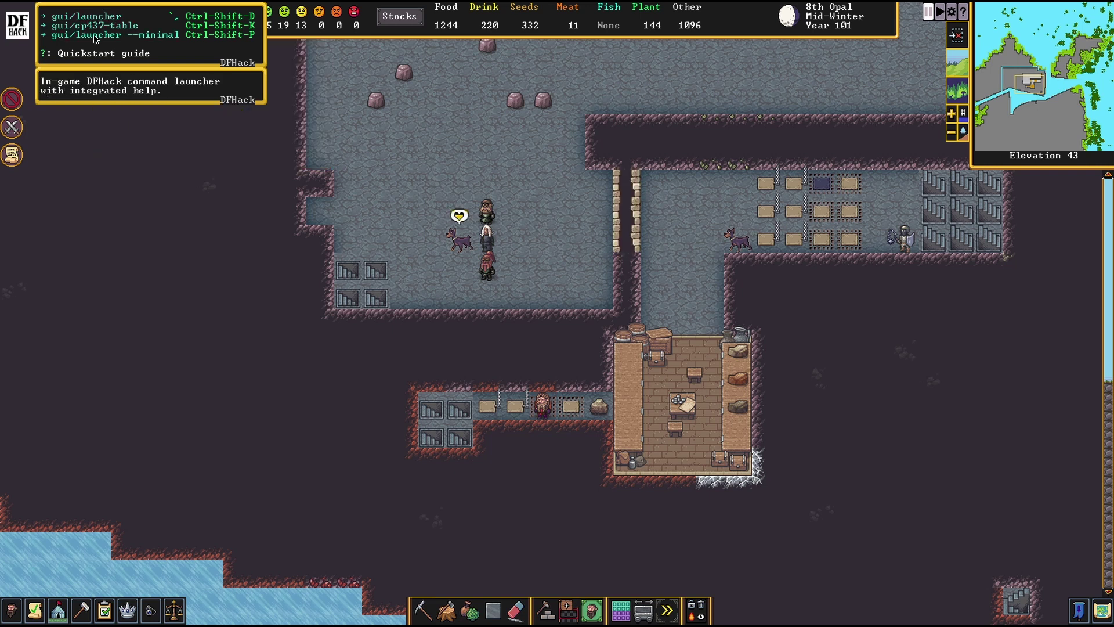
left_click(95, 39)
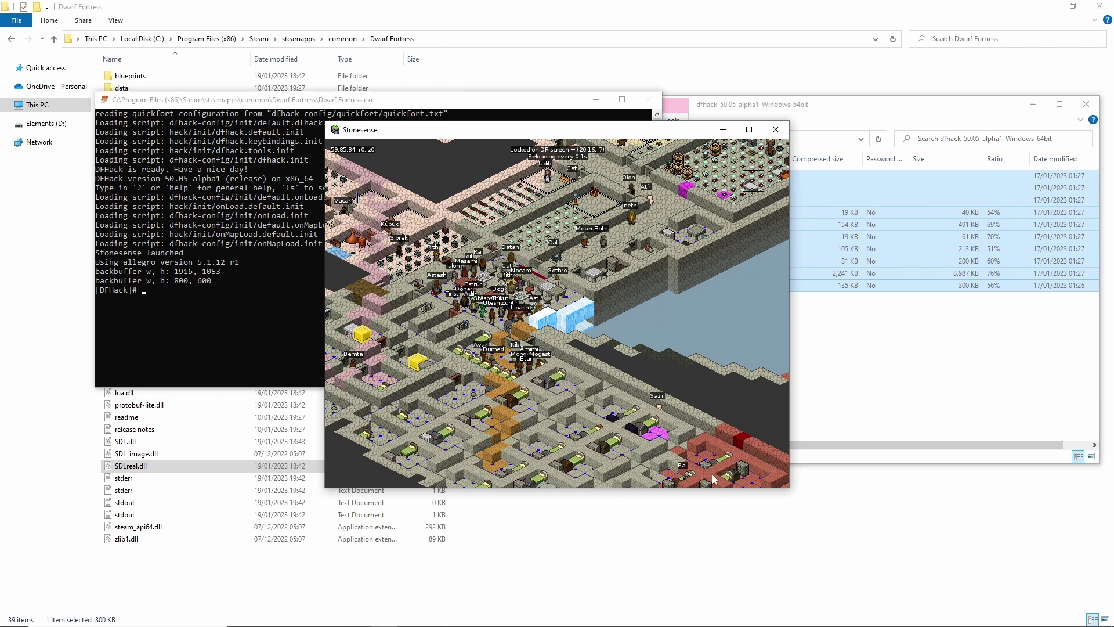
- Maximize the Stonesense window
left_click(749, 128)
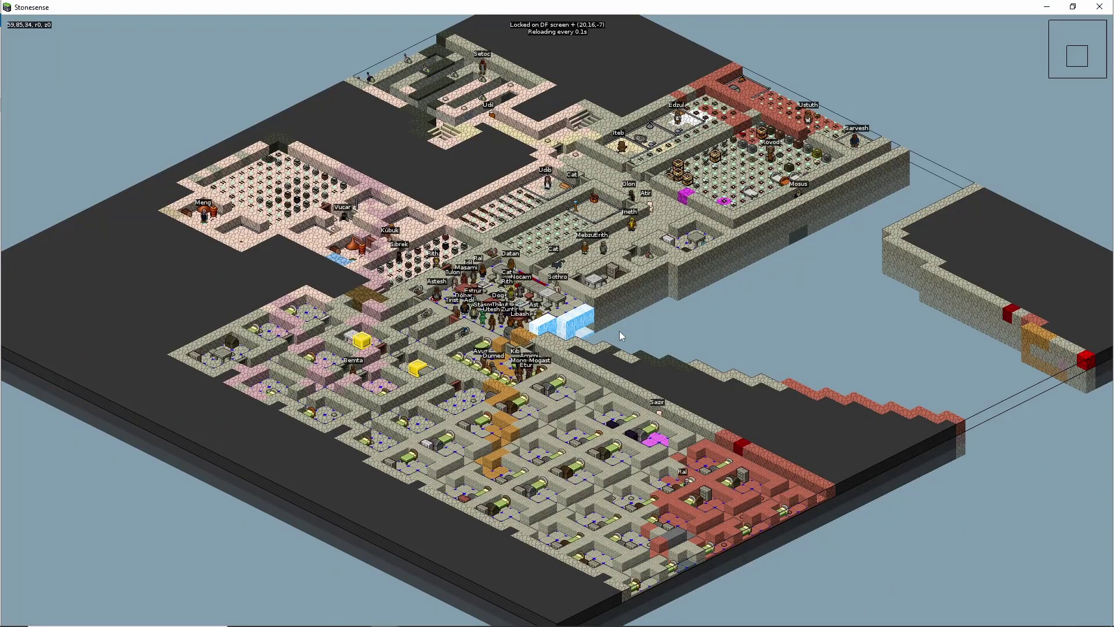